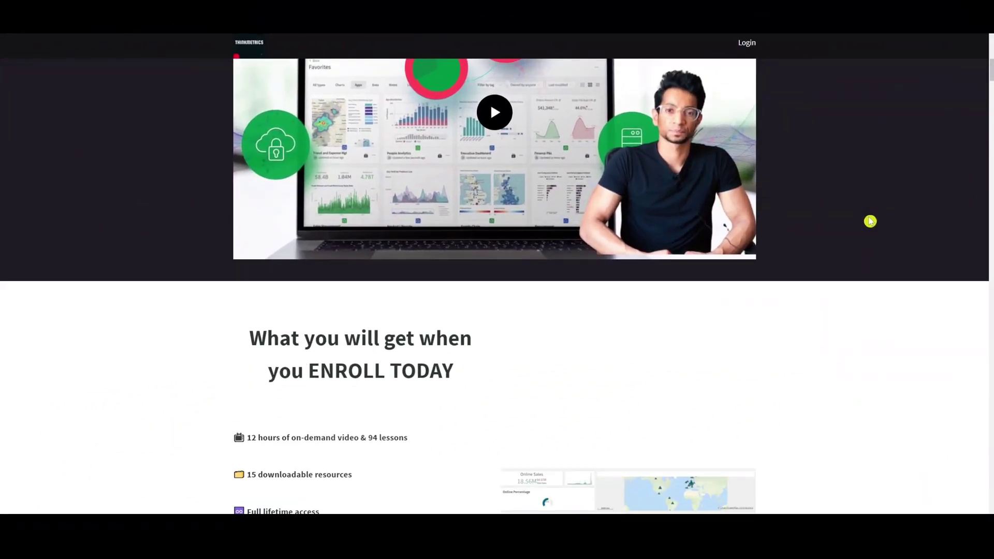
Step: Scroll the column list, then open and close the new column's expression editor without changes
{"action": "scroll", "coordinate": [870, 221], "scroll_direction": "down", "scroll_amount": 3}
{"action": "scroll", "coordinate": [871, 222], "scroll_direction": "down", "scroll_amount": 12}
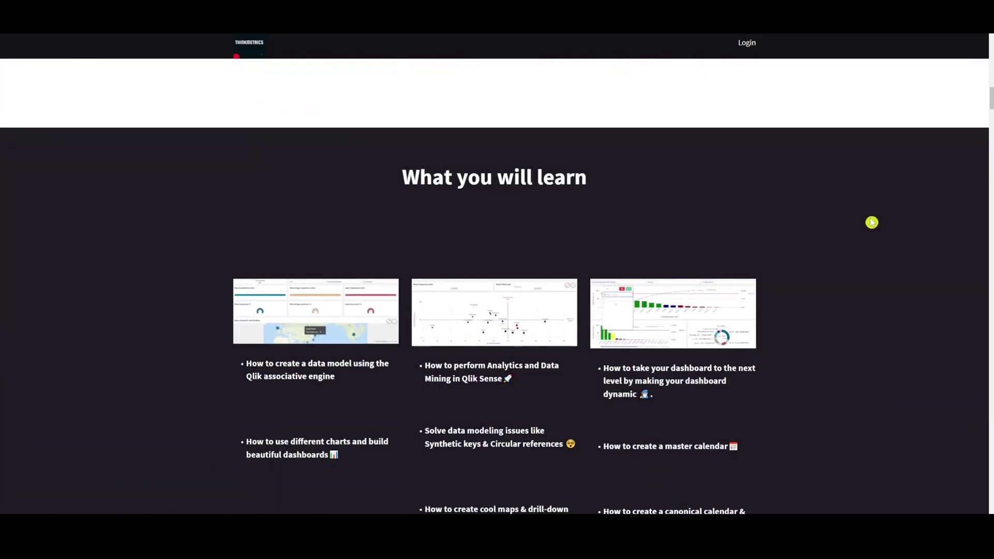
{"action": "scroll", "coordinate": [872, 222], "scroll_direction": "down", "scroll_amount": 1}
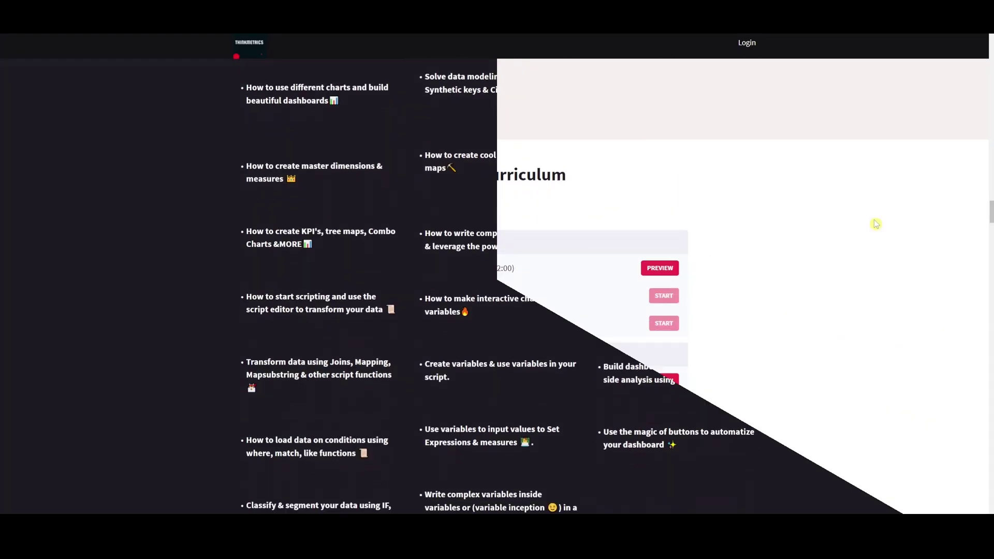
{"action": "scroll", "coordinate": [875, 223], "scroll_direction": "down", "scroll_amount": 2}
{"action": "scroll", "coordinate": [875, 224], "scroll_direction": "down", "scroll_amount": 20}
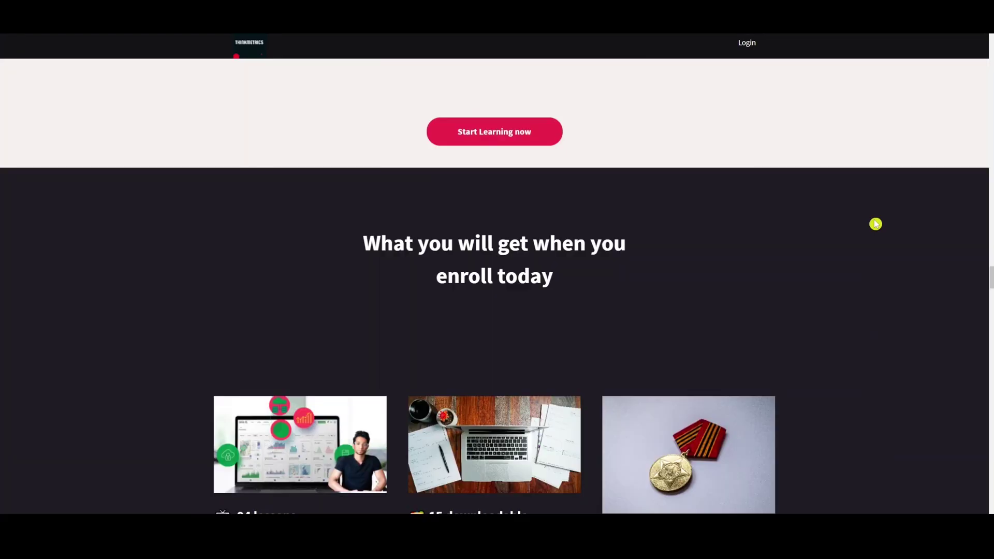
{"action": "scroll", "coordinate": [860, 336], "scroll_direction": "down", "scroll_amount": 15}
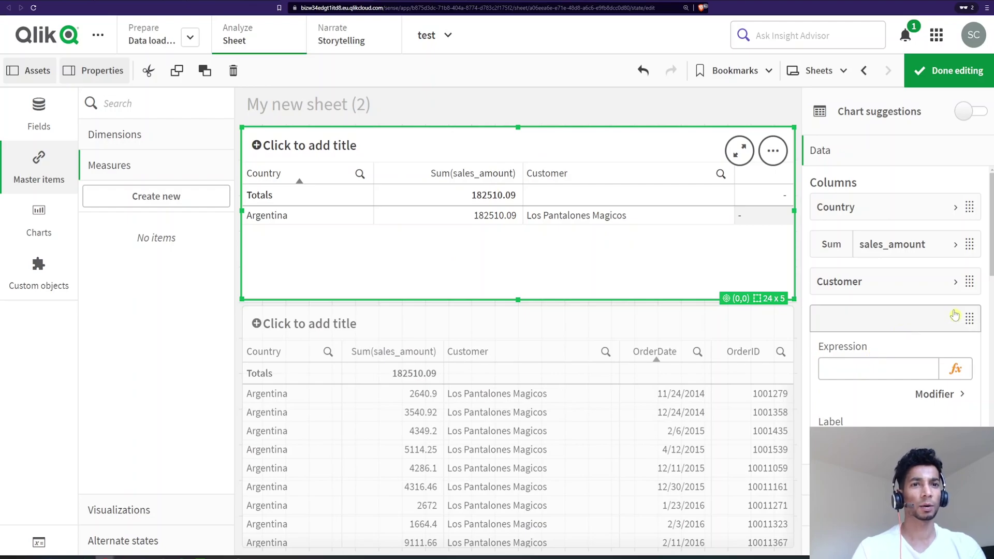
{"action": "left_click", "coordinate": [955, 368]}
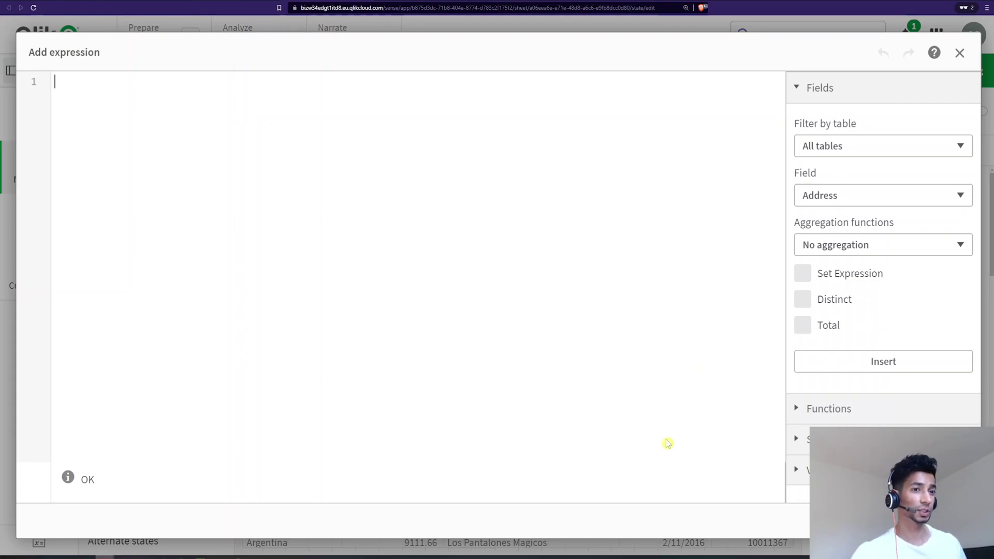
{"action": "key", "text": "Escape"}
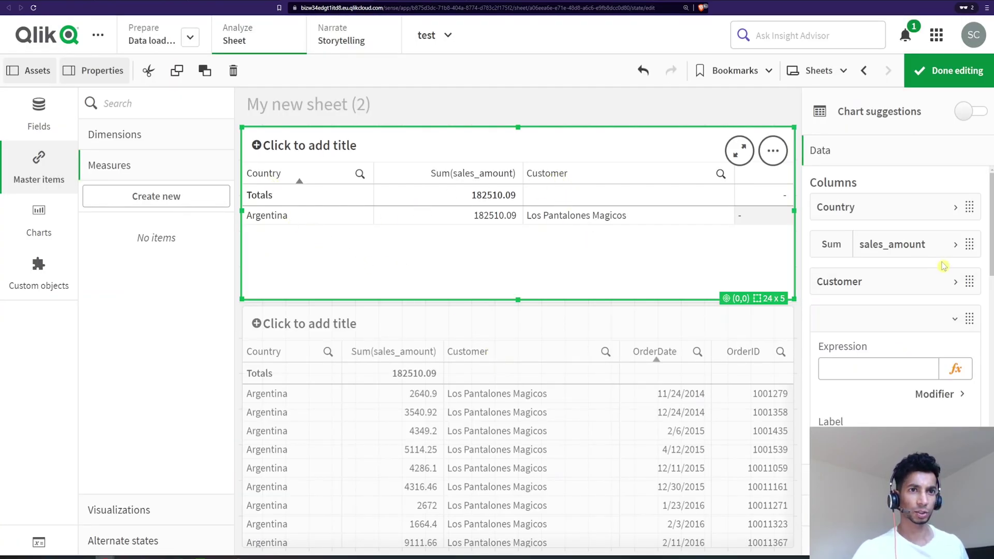
Step: Move Customer ahead of Sum(sales_amount), preview the sheet, then reselect the top table for editing
{"action": "left_click_drag", "start_coordinate": [970, 281], "coordinate": [966, 247]}
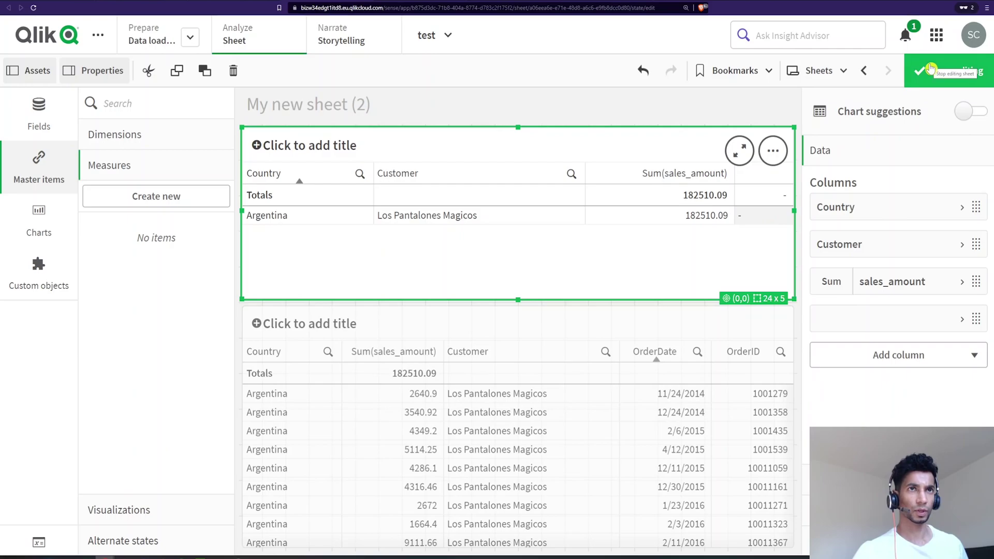
{"action": "left_click", "coordinate": [953, 71]}
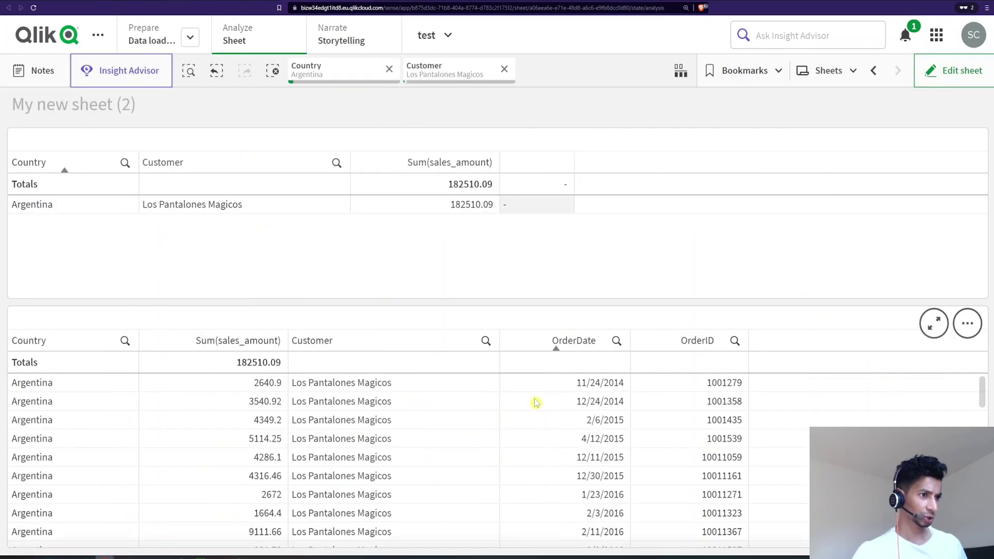
{"action": "scroll", "coordinate": [714, 451], "scroll_direction": "down", "scroll_amount": 5}
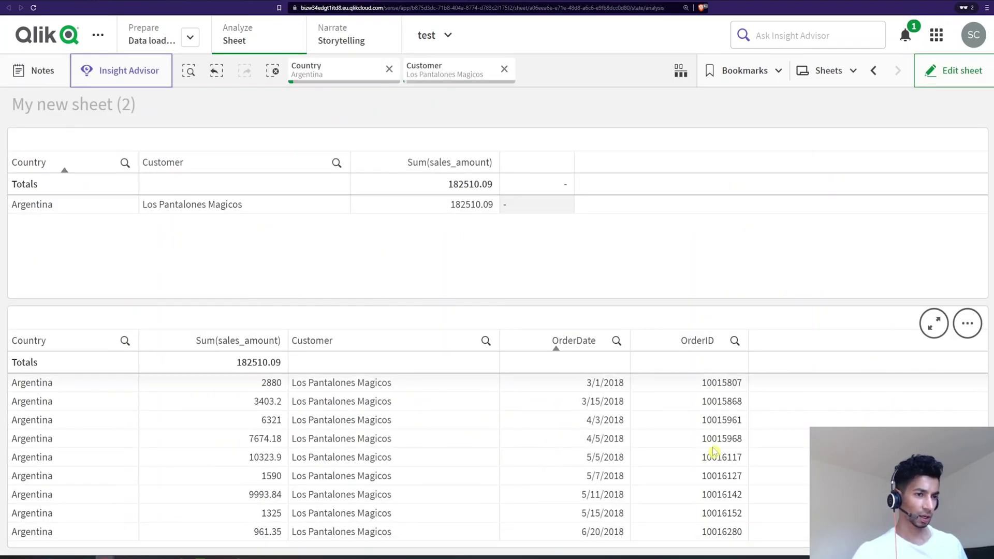
{"action": "scroll", "coordinate": [715, 450], "scroll_direction": "up", "scroll_amount": 5}
{"action": "left_click", "coordinate": [953, 71]}
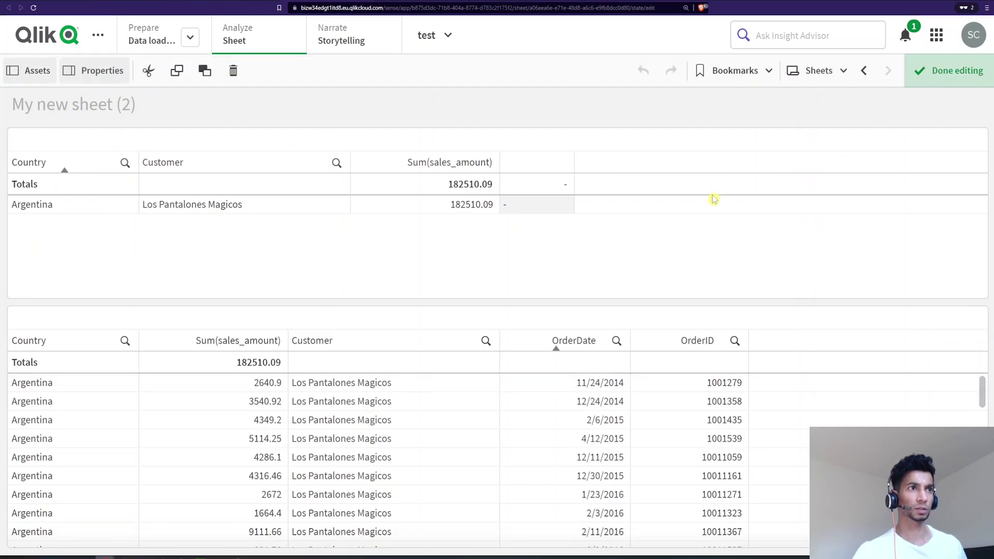
{"action": "left_click", "coordinate": [675, 227]}
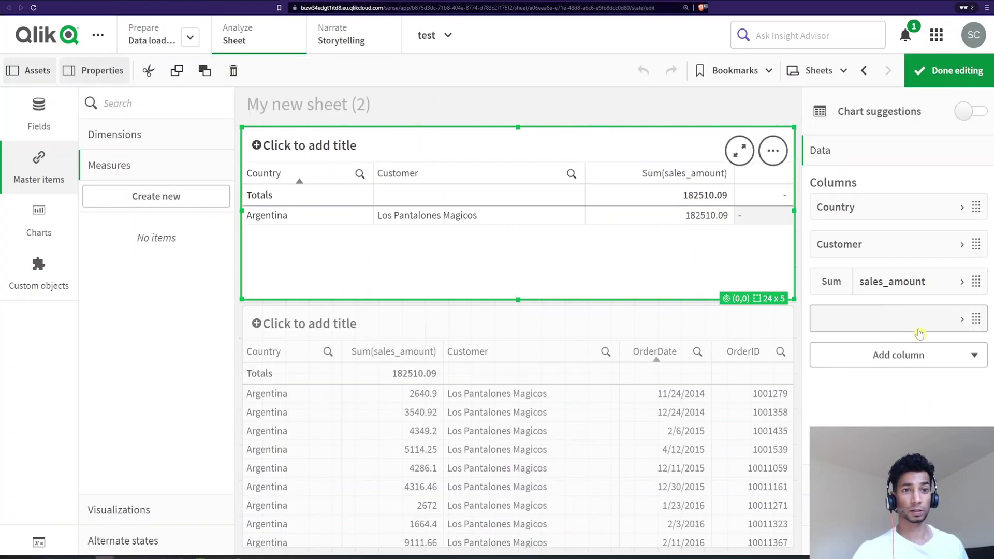
Step: In the empty fourth column's expression editor, start the formula Concat(OrderID
{"action": "left_click", "coordinate": [922, 331]}
{"action": "left_click", "coordinate": [956, 367]}
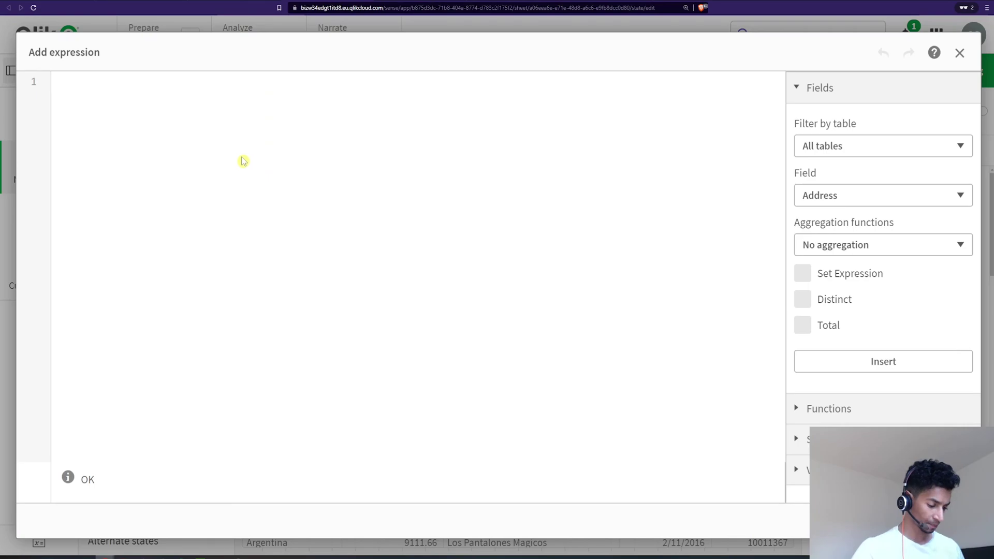
{"action": "type", "text": "Conc"}
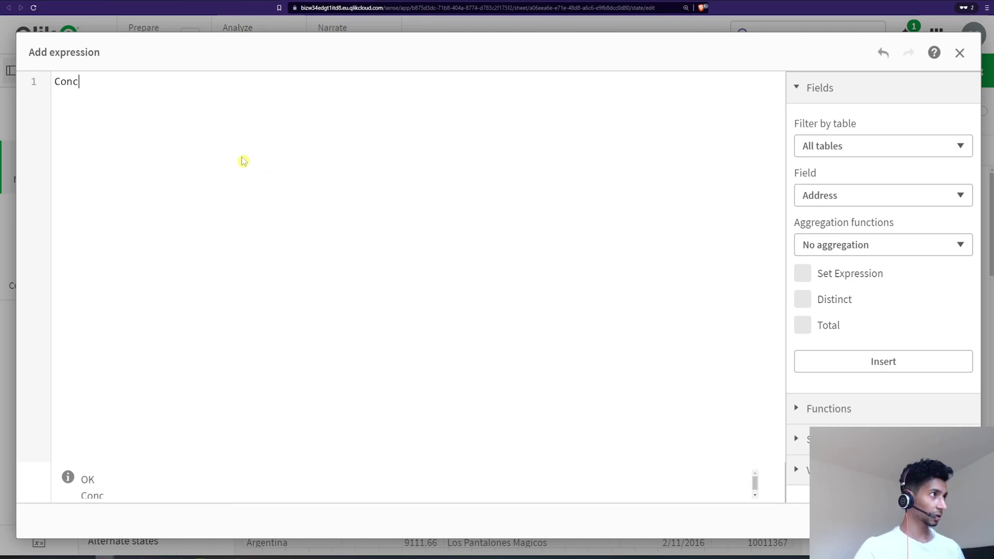
{"action": "type", "text": "at("}
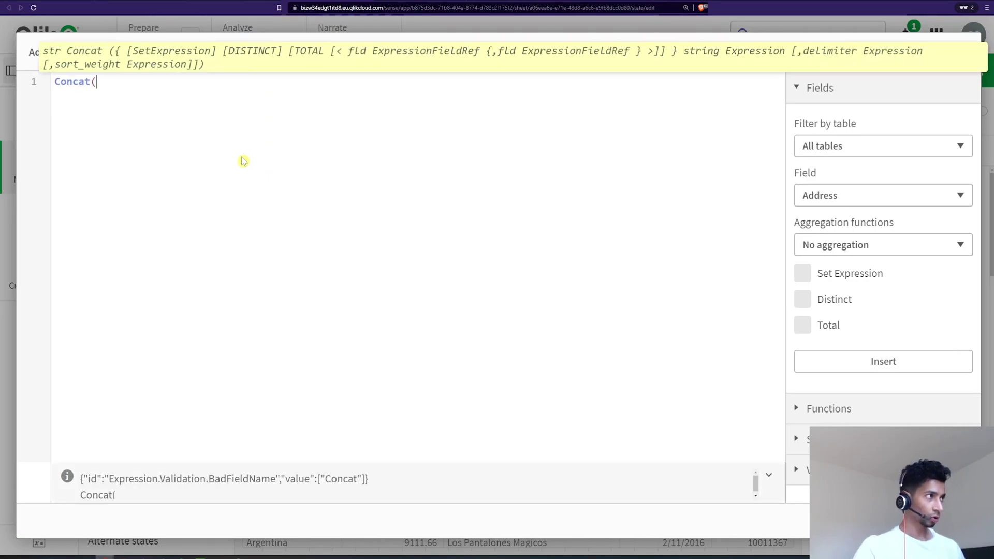
{"action": "type", "text": " order"}
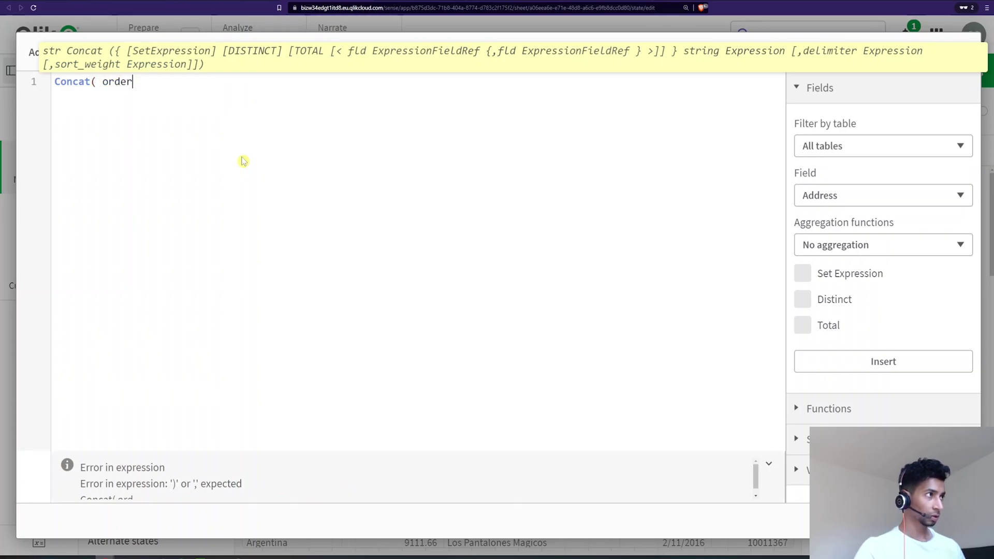
{"action": "key", "text": "Down"}
{"action": "key", "text": "Return"}
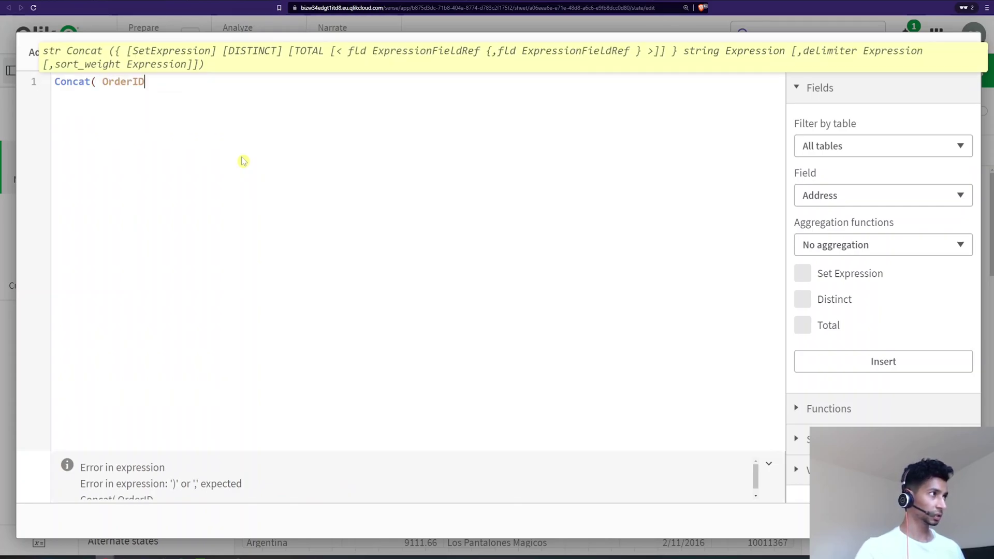
Step: Insert the distinct keyword before OrderID and add the '|' delimiter argument
{"action": "key", "text": "ctrl+Left"}
{"action": "type", "text": "dis"}
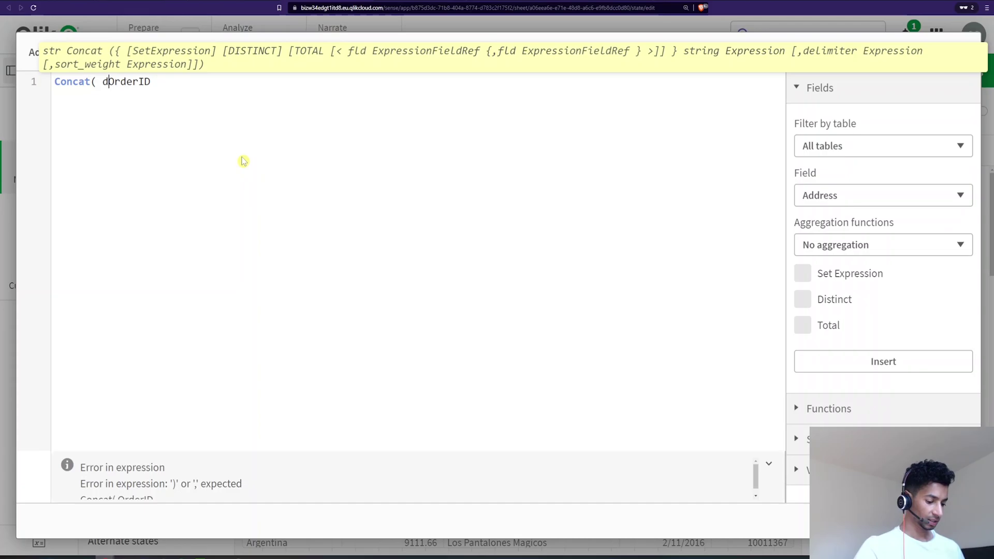
{"action": "key", "text": "Left"}
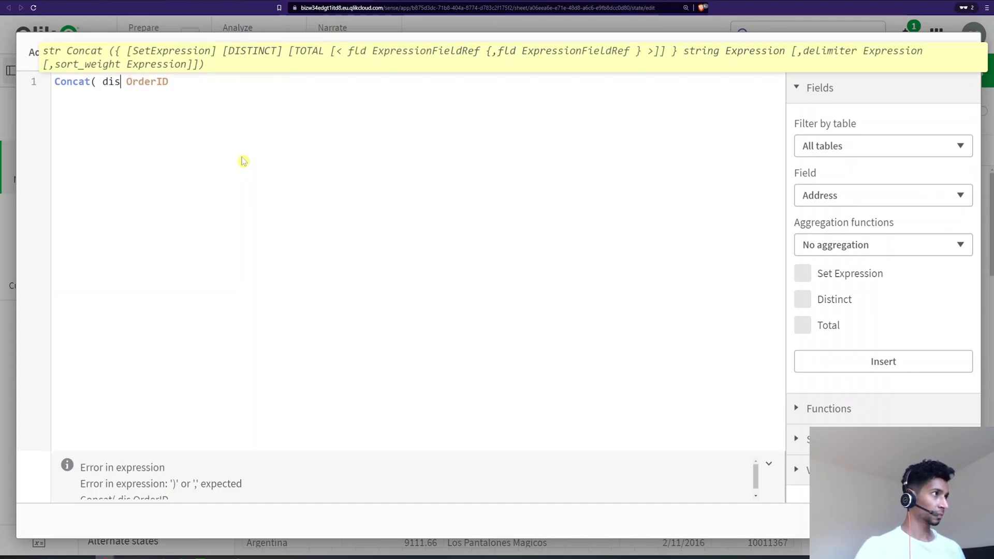
{"action": "key", "text": "ctrl+space"}
{"action": "key", "text": "Down"}
{"action": "key", "text": "Return"}
{"action": "key", "text": "Right"}
{"action": "key", "text": "Right"}
{"action": "key", "text": "Right"}
{"action": "key", "text": "Right"}
{"action": "key", "text": "Right"}
{"action": "key", "text": "Right"}
{"action": "key", "text": "Right"}
{"action": "key", "text": "Right"}
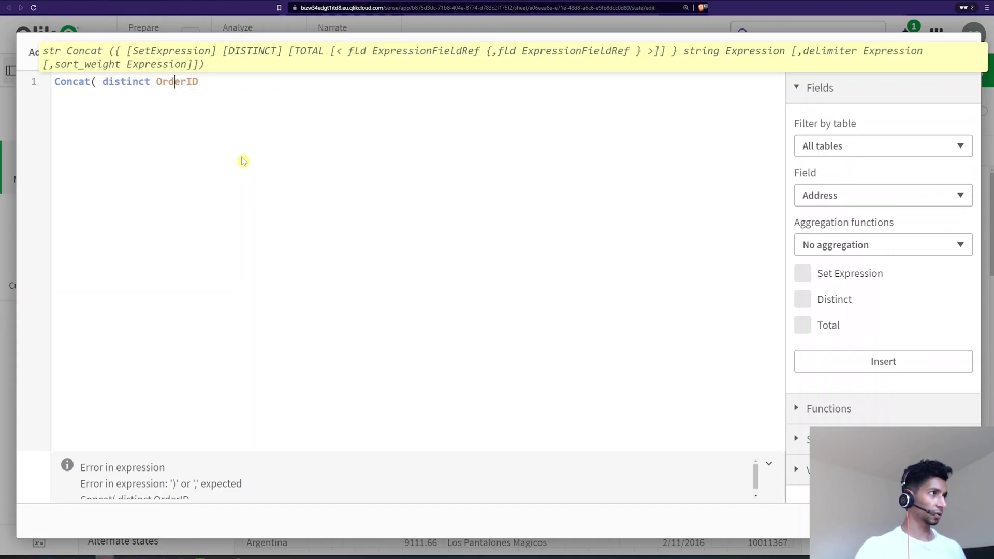
{"action": "type", "text": ", "}
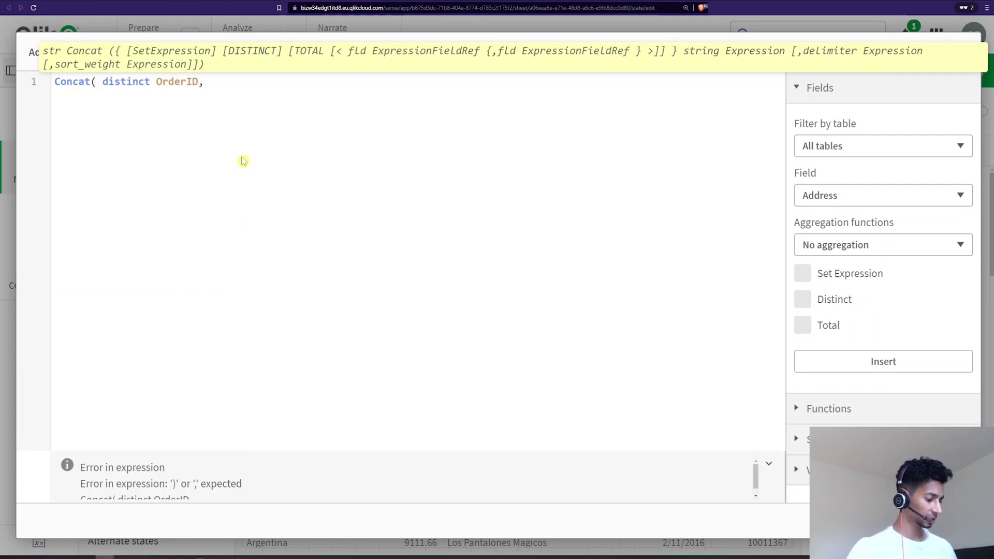
{"action": "type", "text": "'"}
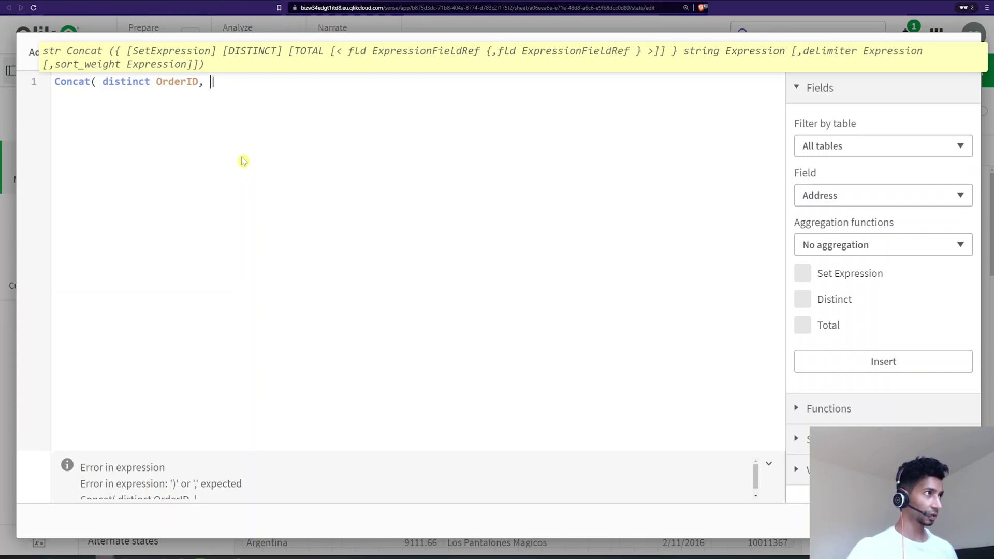
{"action": "type", "text": "'"}
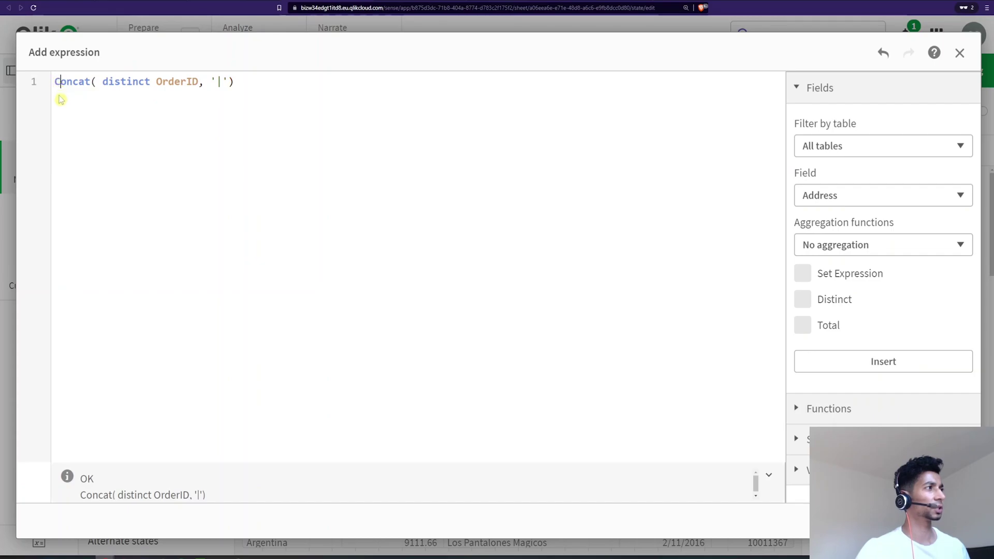
Step: Wrap the formula as aggr(Concat( distinct OrderID, '|'),Customer,Country)
{"action": "key", "text": "Left"}
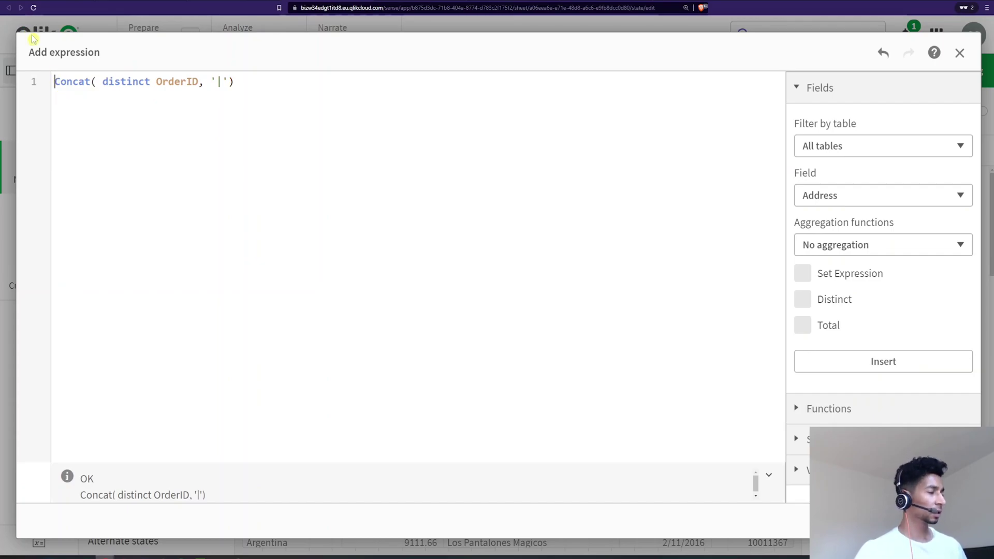
{"action": "type", "text": "aggr("}
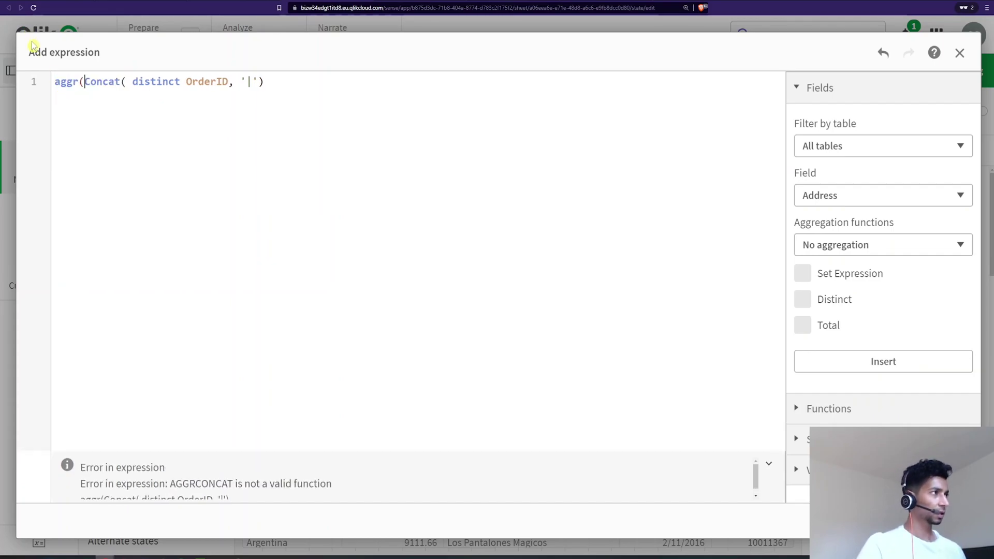
{"action": "left_click", "coordinate": [306, 79]}
{"action": "type", "text": ","}
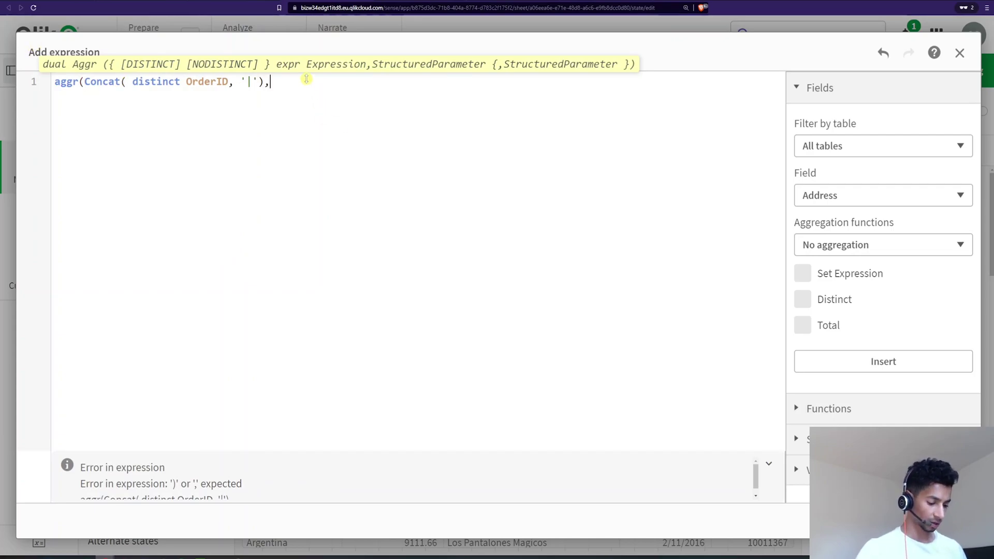
{"action": "type", "text": "Customer"}
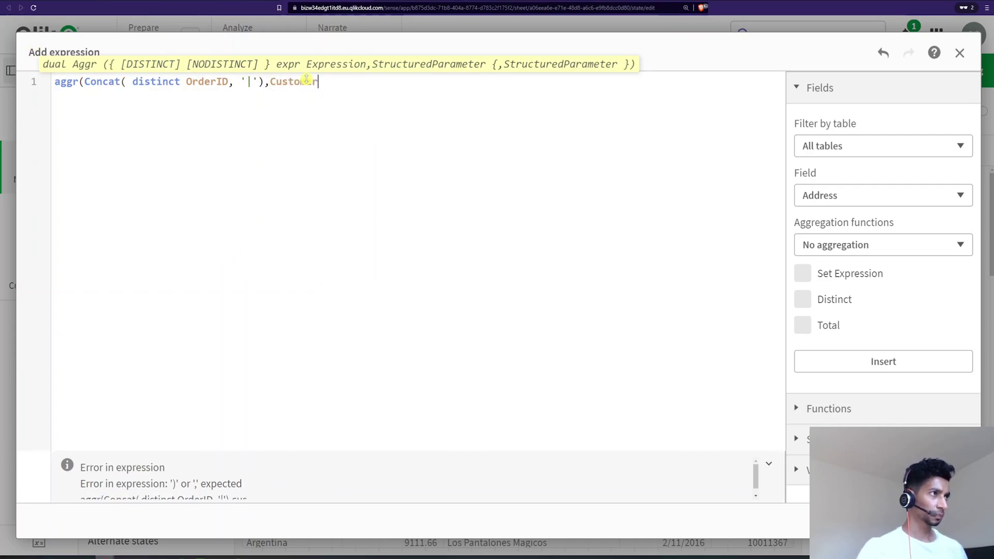
{"action": "type", "text": ",coun"}
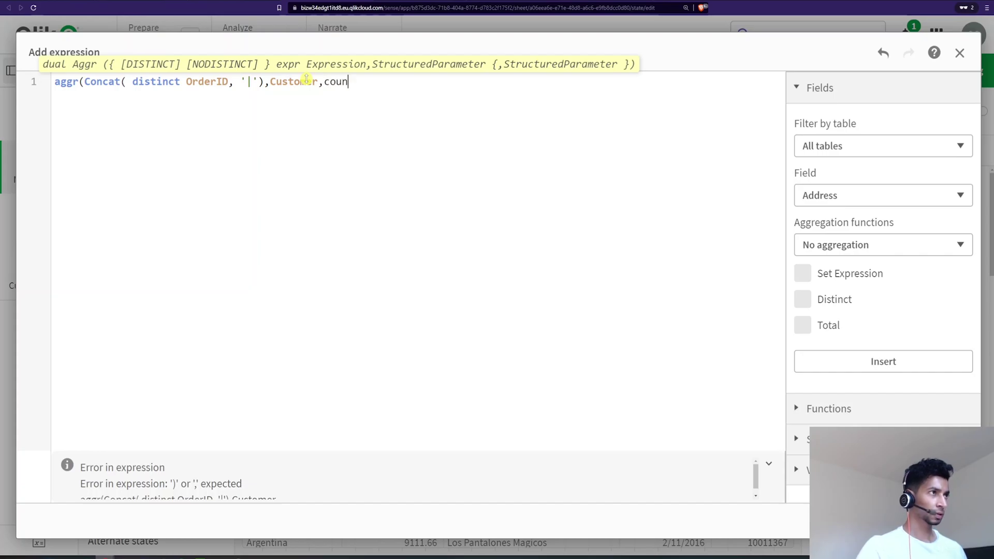
{"action": "type", "text": "try"}
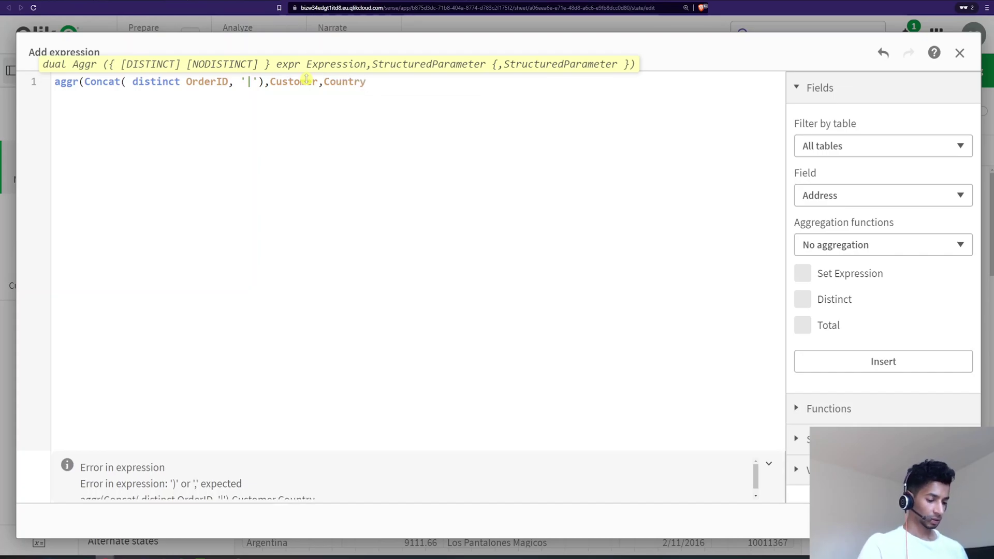
{"action": "type", "text": ")"}
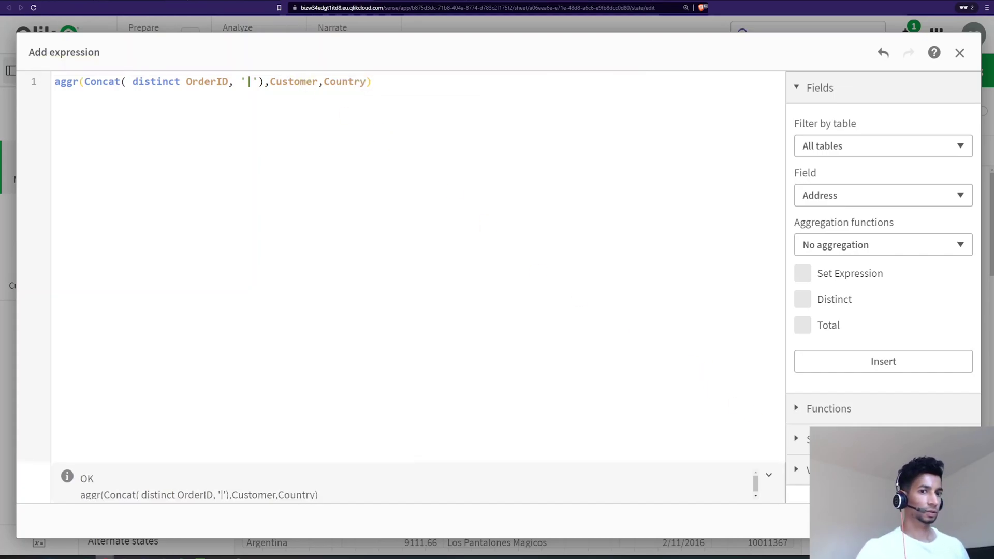
Step: Add the pipe-joined OrderID column to the table and compare it with the detailed orders table
{"action": "left_click", "coordinate": [952, 521]}
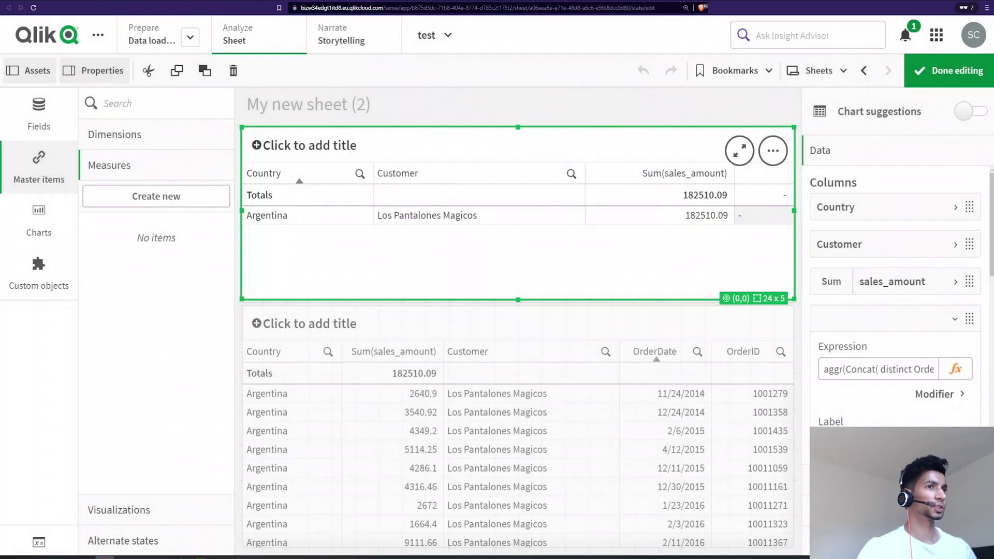
{"action": "left_click", "coordinate": [935, 82]}
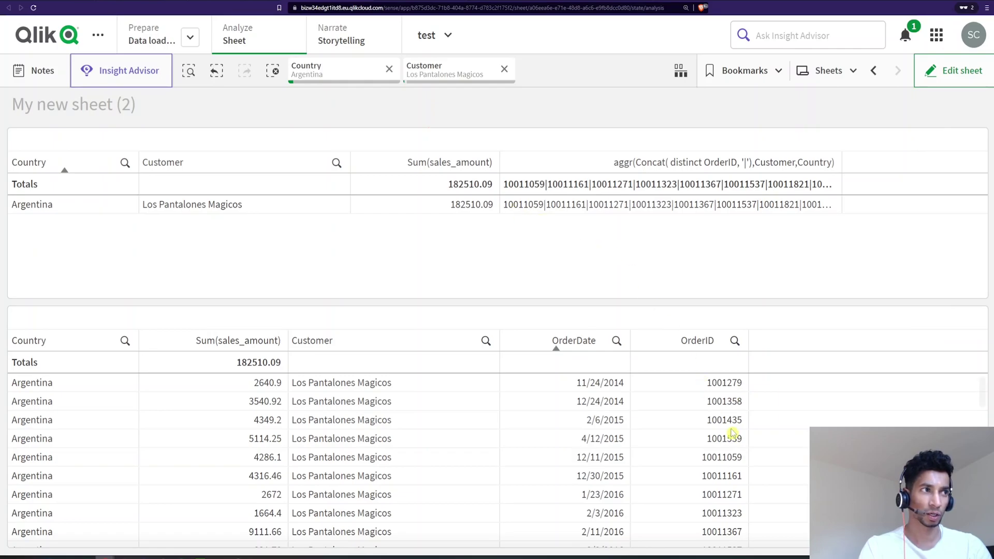
{"action": "scroll", "coordinate": [739, 473], "scroll_direction": "down", "scroll_amount": 5}
{"action": "scroll", "coordinate": [743, 481], "scroll_direction": "up", "scroll_amount": 5}
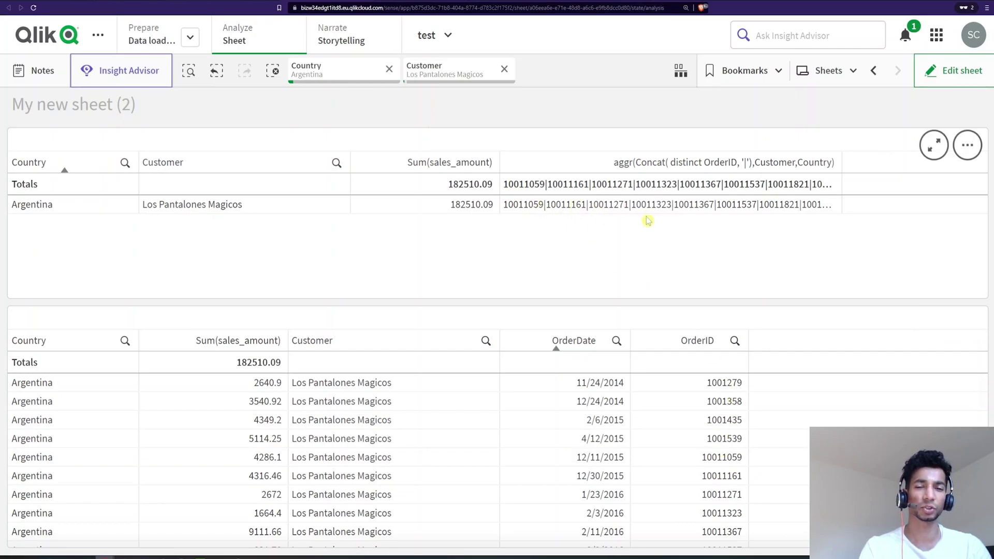
Step: Reopen the concatenated OrderID measure's formula and place the cursor right after the '|' delimiter
{"action": "left_click", "coordinate": [954, 71]}
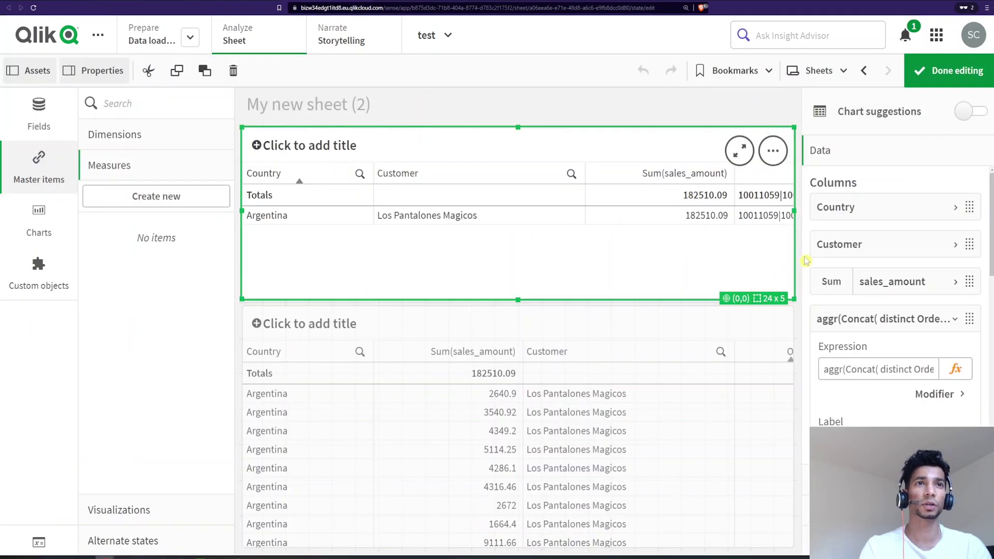
{"action": "left_click", "coordinate": [805, 263]}
{"action": "left_click", "coordinate": [956, 368]}
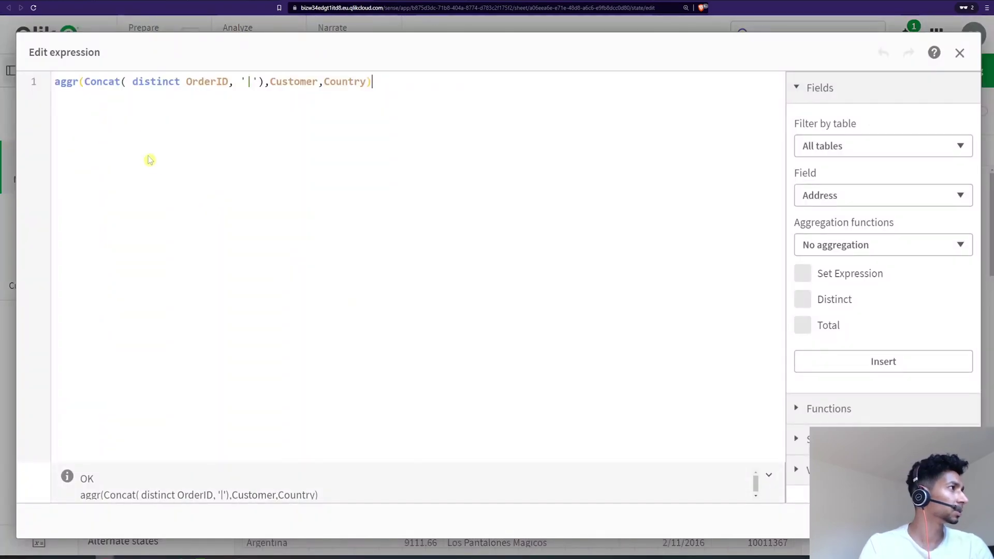
{"action": "left_click_drag", "start_coordinate": [84, 81], "coordinate": [156, 81]}
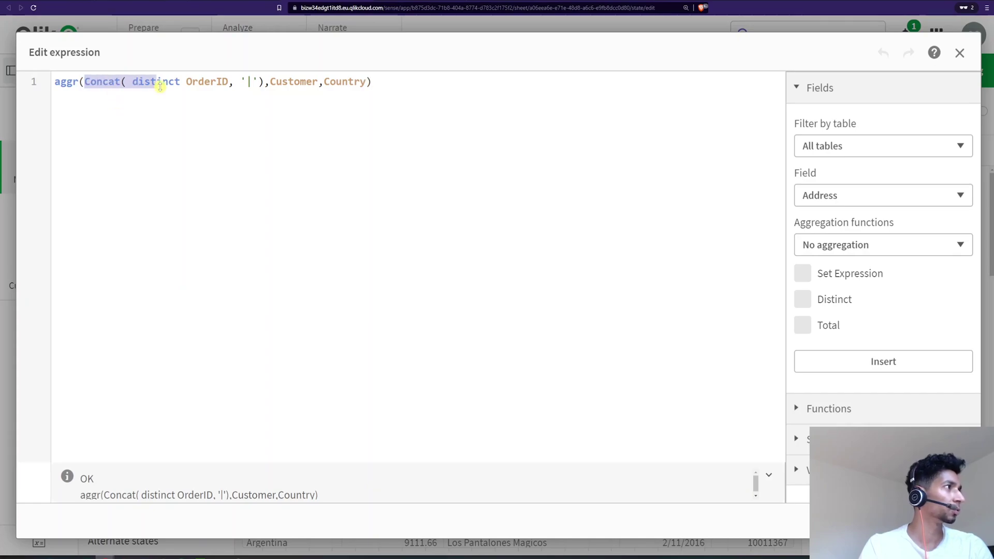
{"action": "left_click", "coordinate": [188, 133]}
{"action": "double_click", "coordinate": [189, 83]}
{"action": "left_click", "coordinate": [220, 107]}
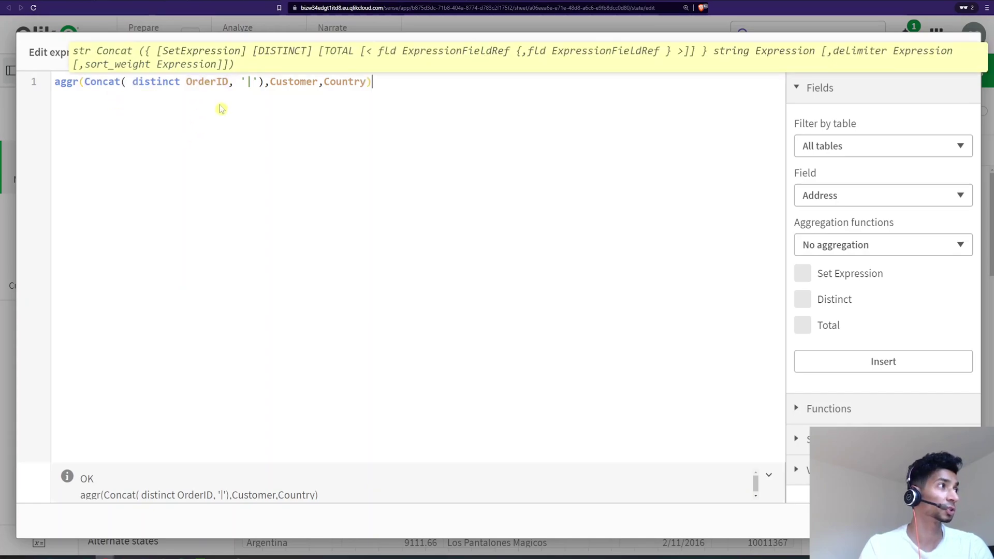
{"action": "double_click", "coordinate": [213, 82]}
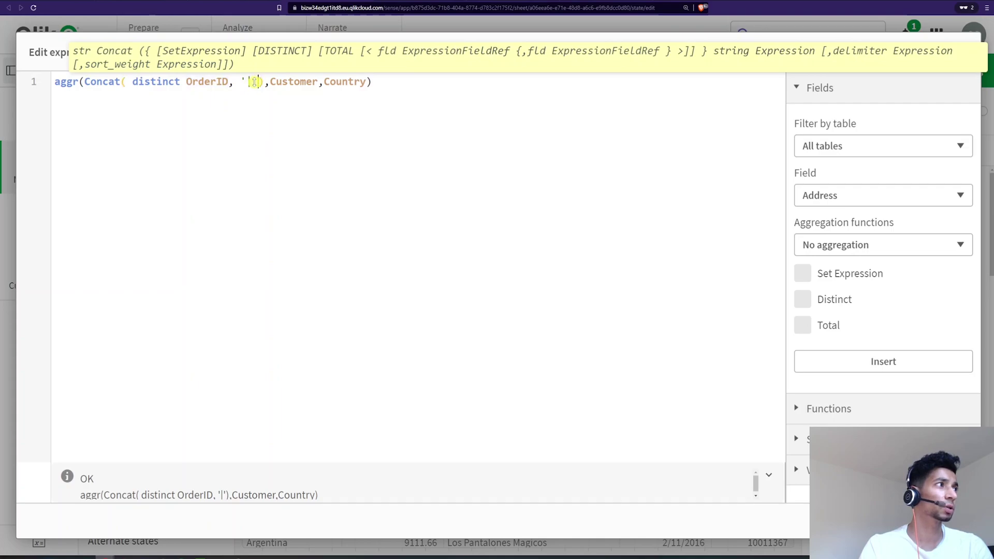
{"action": "mouse_move", "coordinate": [258, 81]}
{"action": "left_mouse_down"}
{"action": "mouse_move", "coordinate": [240, 82]}
{"action": "mouse_move", "coordinate": [259, 83]}
{"action": "left_mouse_up"}
{"action": "left_click", "coordinate": [266, 163]}
{"action": "left_click", "coordinate": [263, 117]}
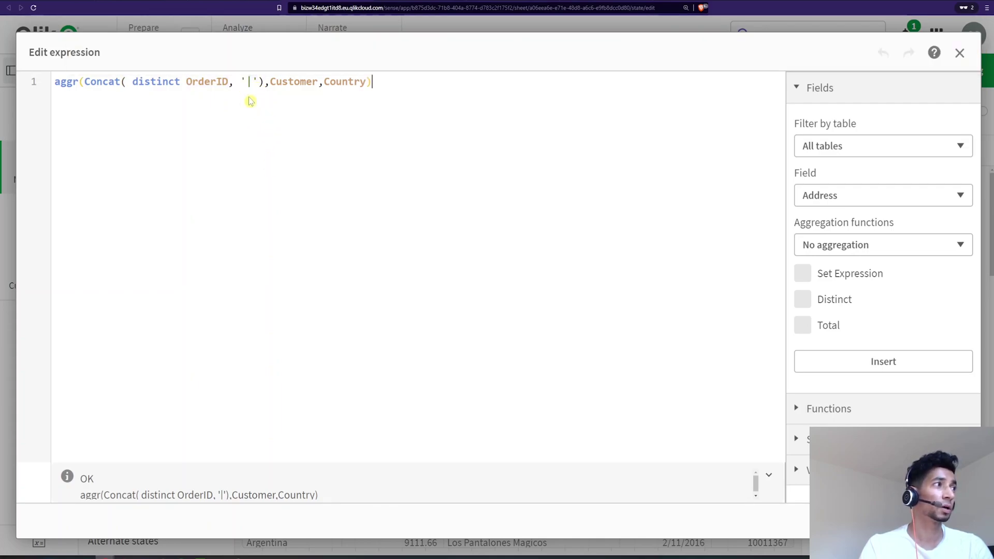
{"action": "left_click", "coordinate": [259, 82]}
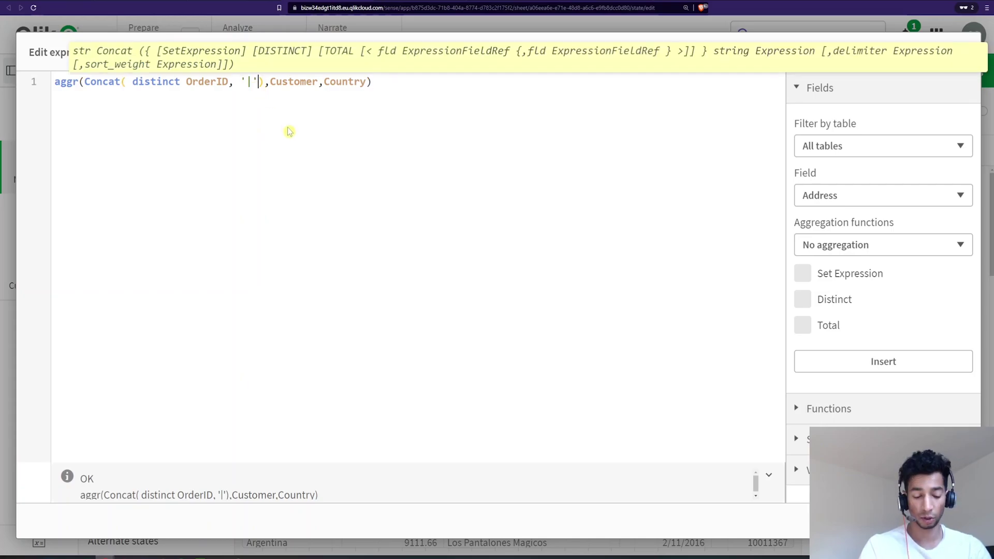
Step: Add OrderDate as Concat's sort weight argument and apply the updated expression
{"action": "type", "text": ","}
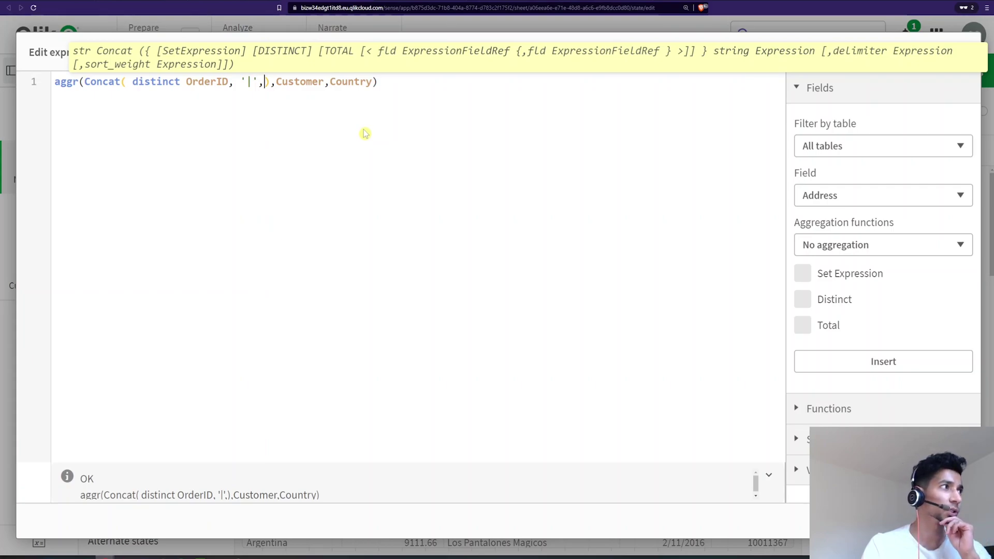
{"action": "type", "text": ","}
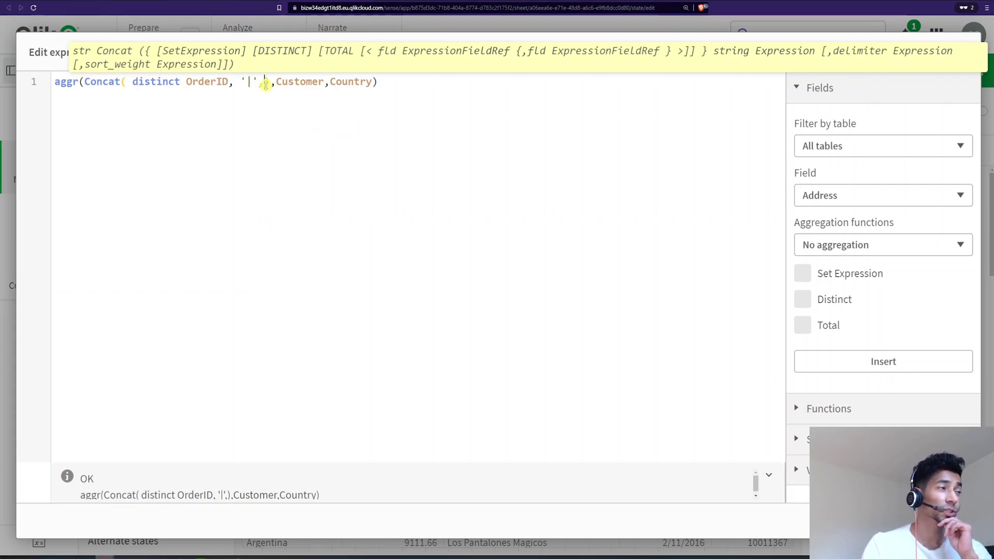
{"action": "type", "text": "or"}
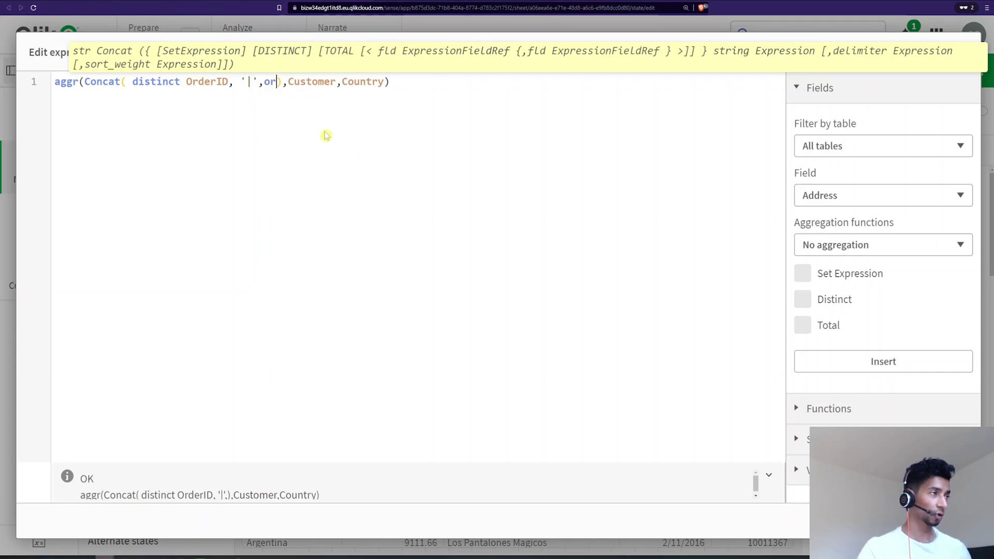
{"action": "type", "text": "der"}
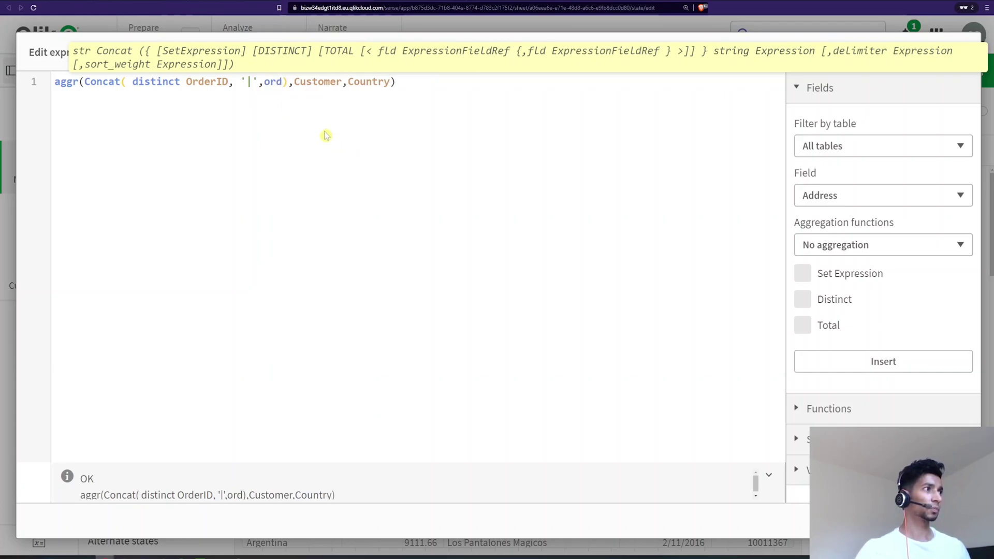
{"action": "key", "text": "Return"}
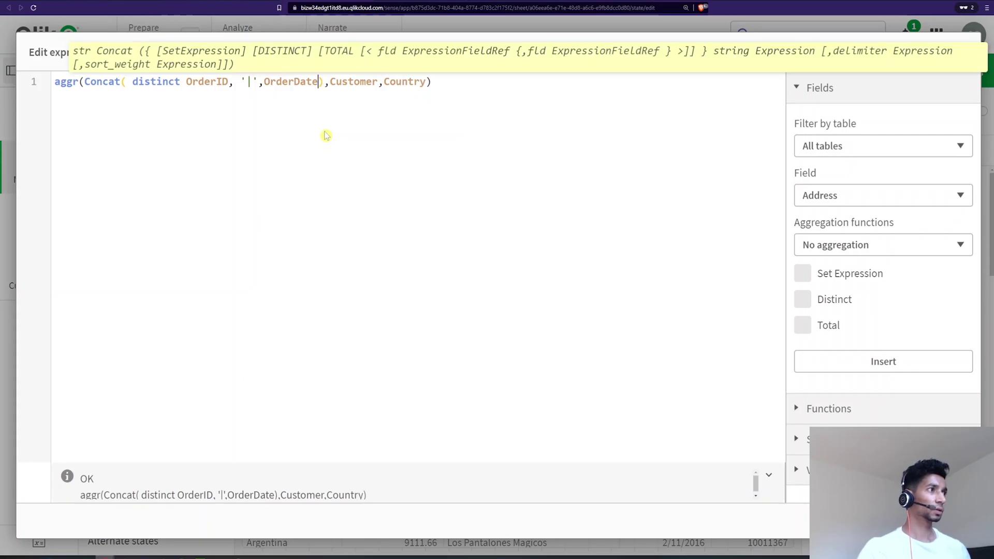
{"action": "left_click", "coordinate": [288, 82]}
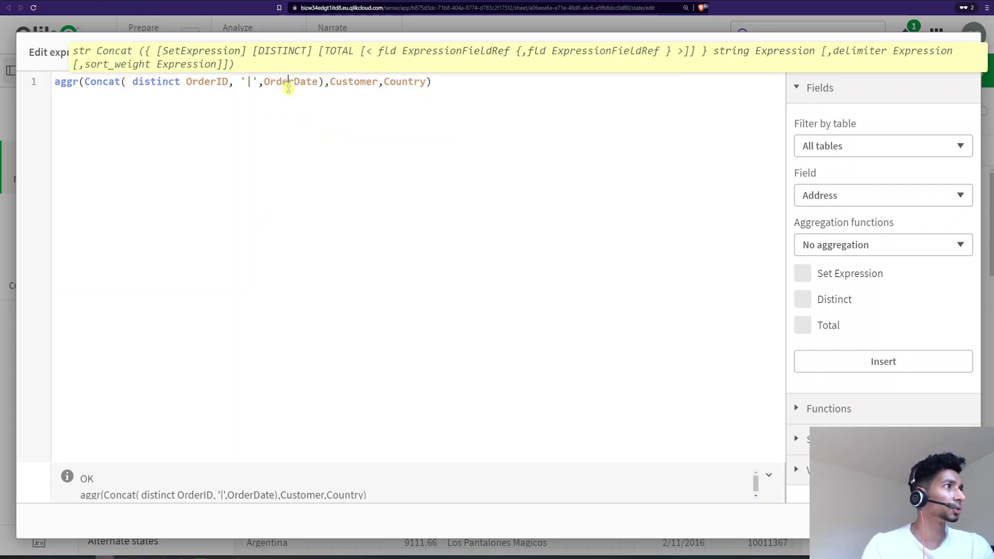
{"action": "left_click", "coordinate": [948, 520]}
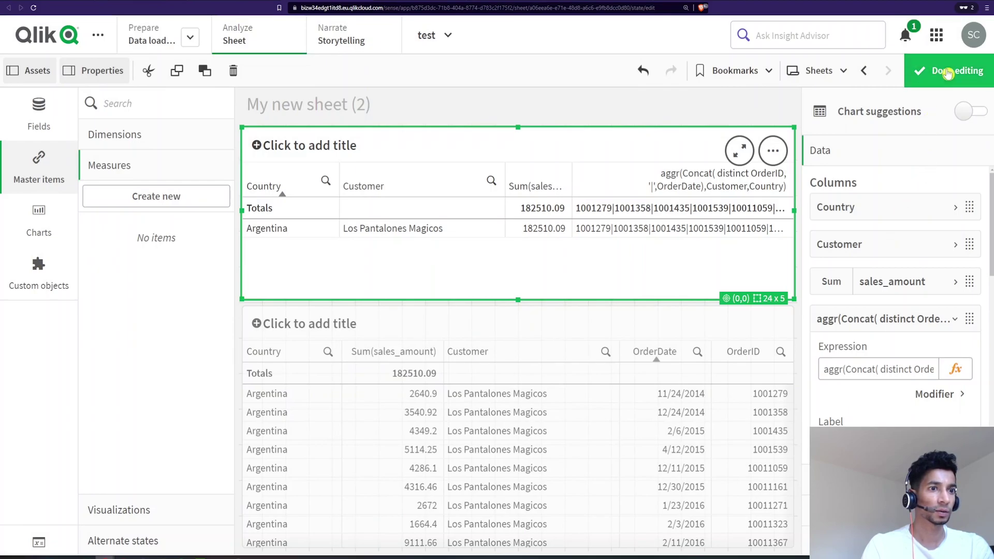
{"action": "left_click", "coordinate": [958, 71]}
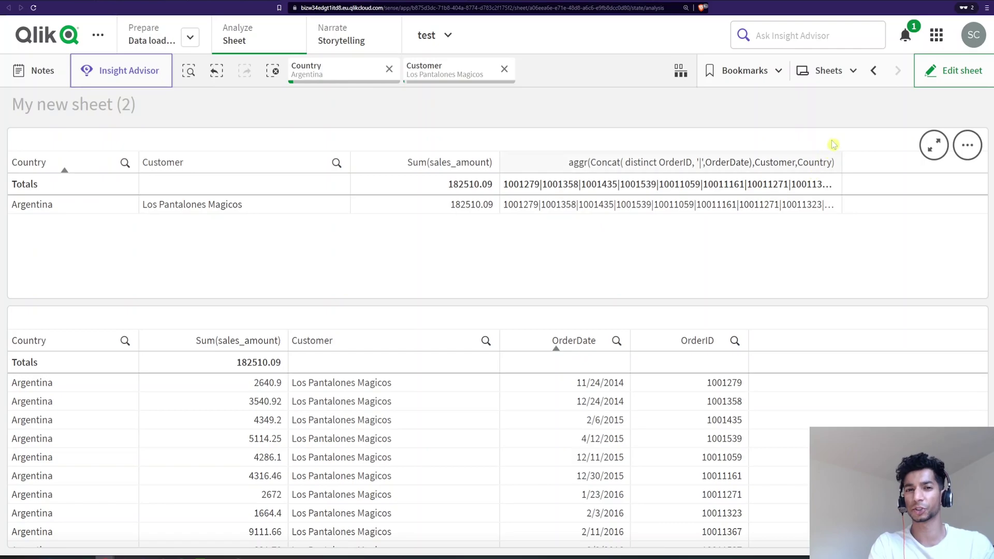
{"action": "left_click", "coordinate": [945, 71]}
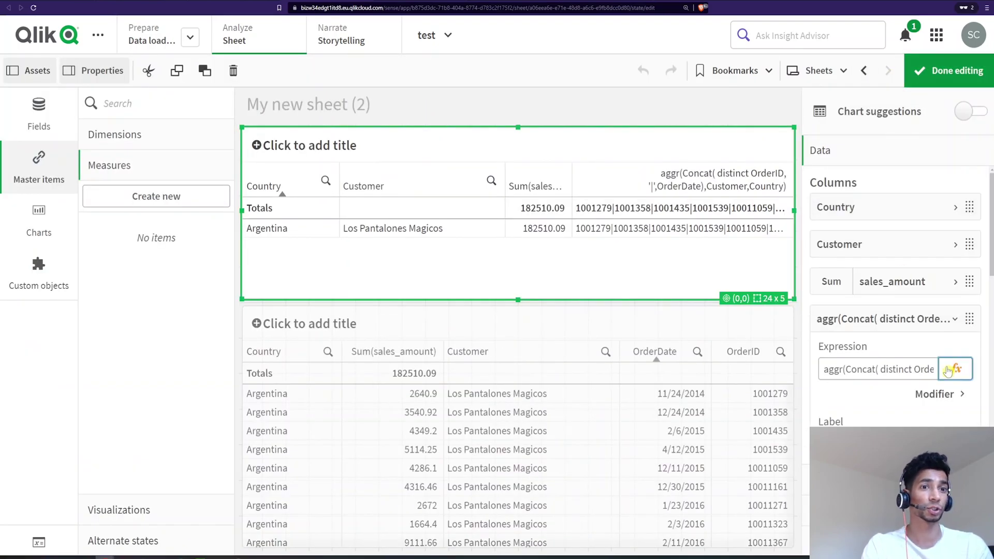
Step: Open the measure's formula and highlight the OrderDate argument, then the whole aggr(Concat(...)) expression
{"action": "left_click", "coordinate": [953, 369]}
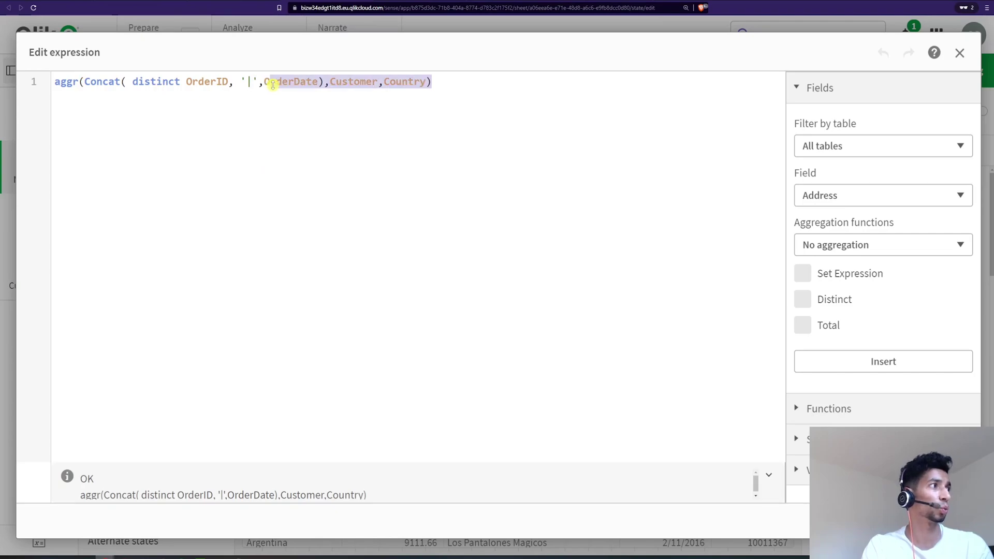
{"action": "double_click", "coordinate": [288, 90]}
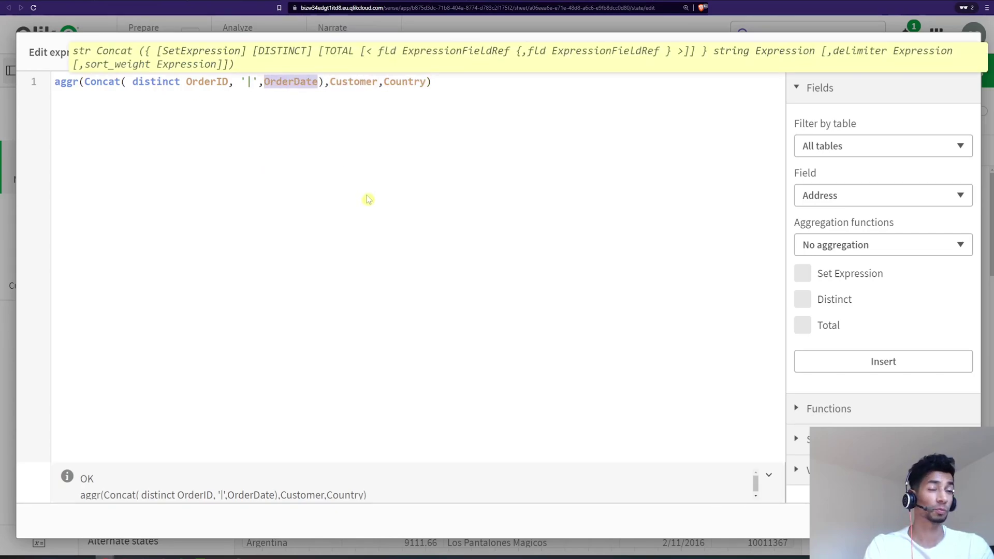
{"action": "left_click", "coordinate": [55, 83]}
{"action": "left_click_drag", "start_coordinate": [55, 83], "coordinate": [475, 100]}
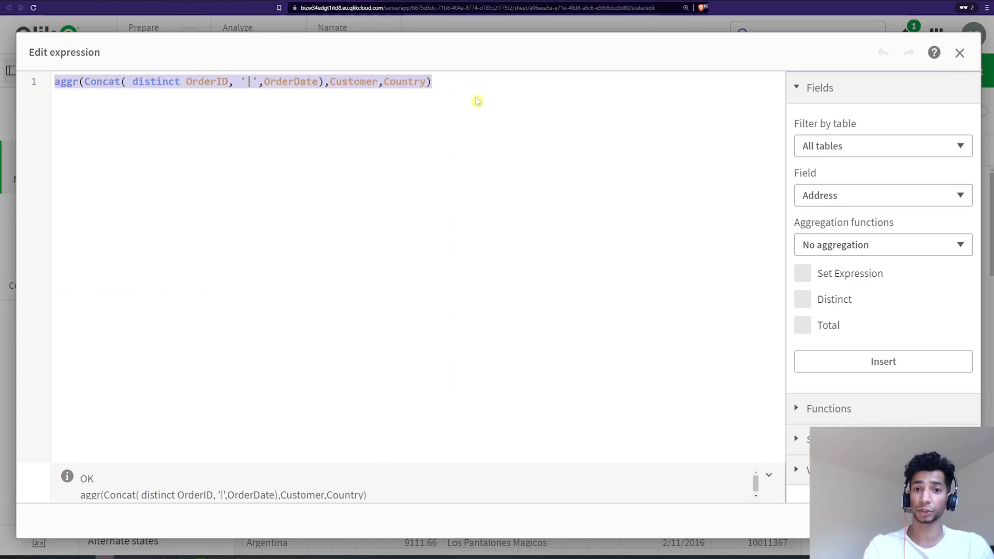
{"action": "left_click", "coordinate": [320, 148]}
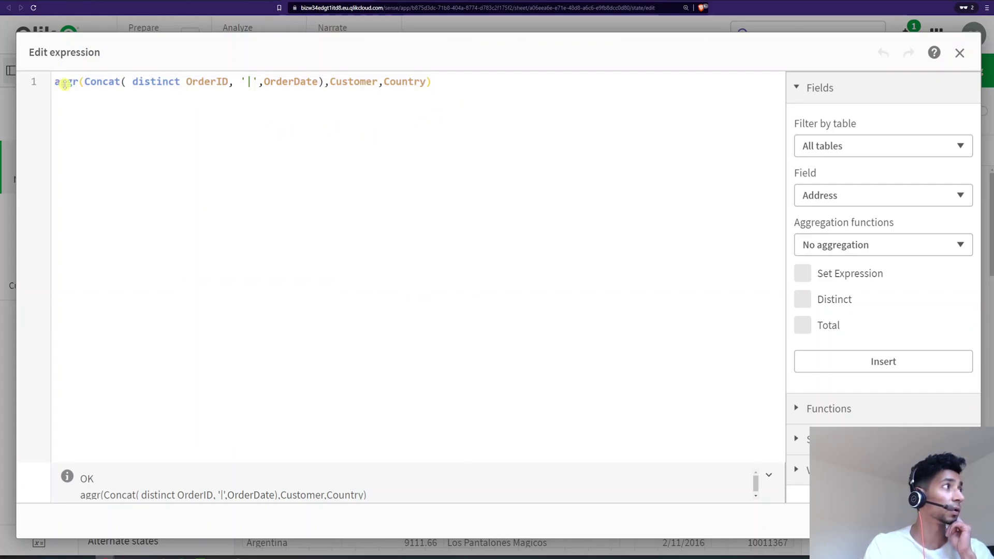